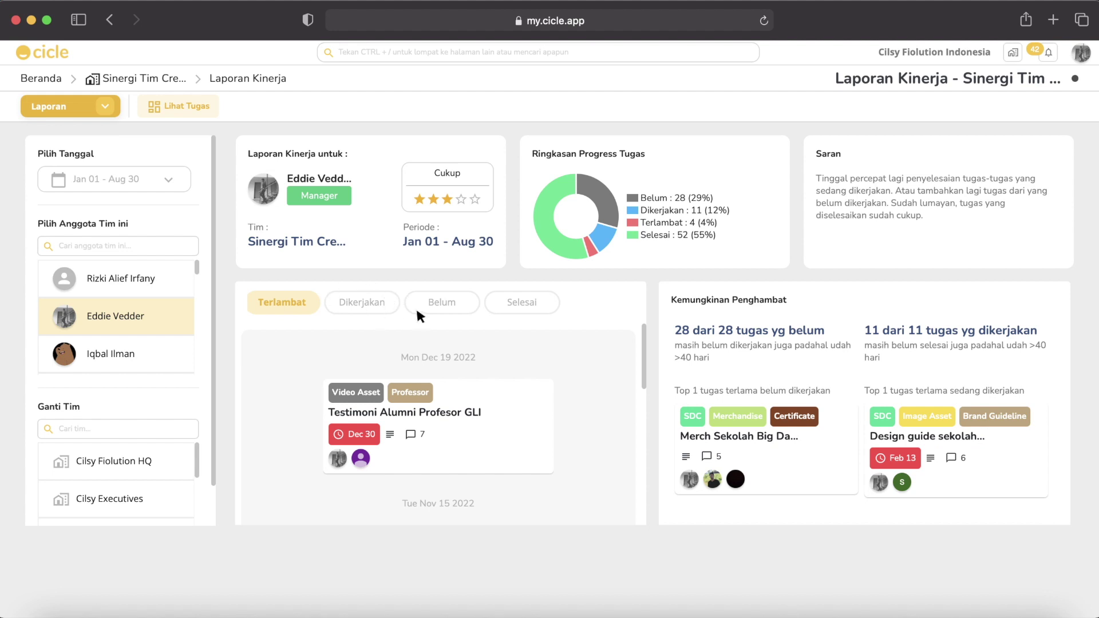
# - View the Dikerjakan and Belum task lists in the performance report and look through the team member list
pyautogui.click(372, 303)
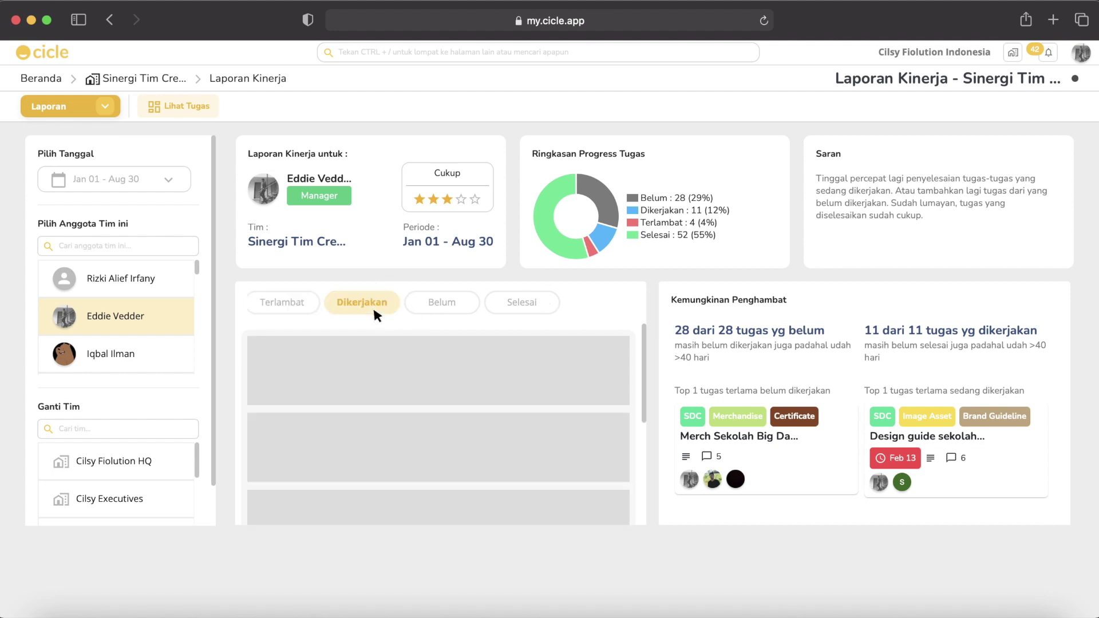
pyautogui.click(464, 301)
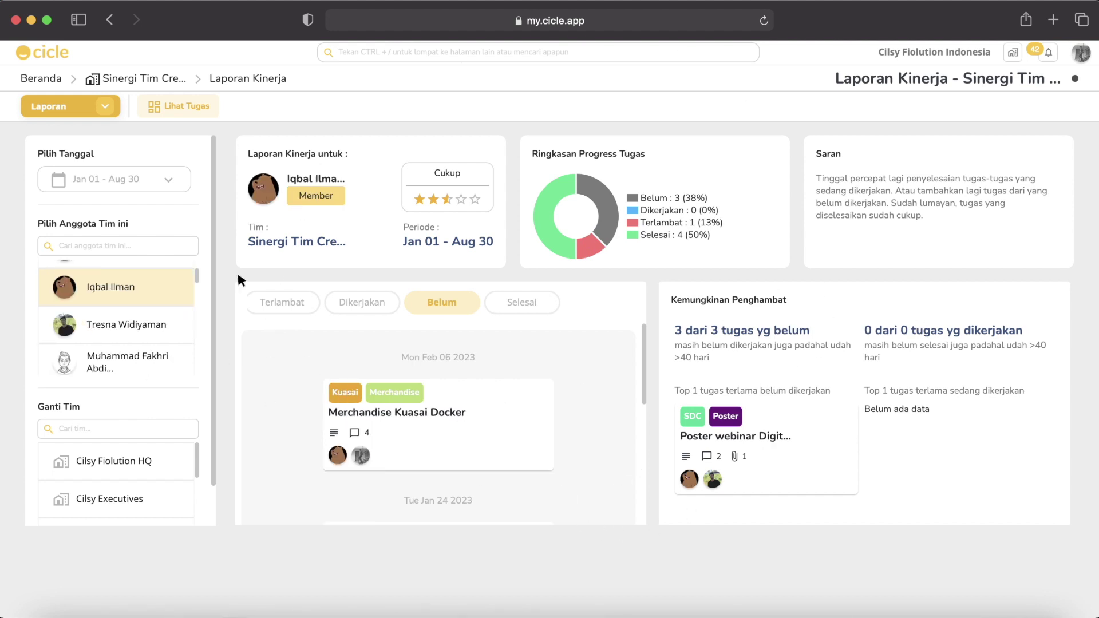
pyautogui.scroll(2, 152, 328)
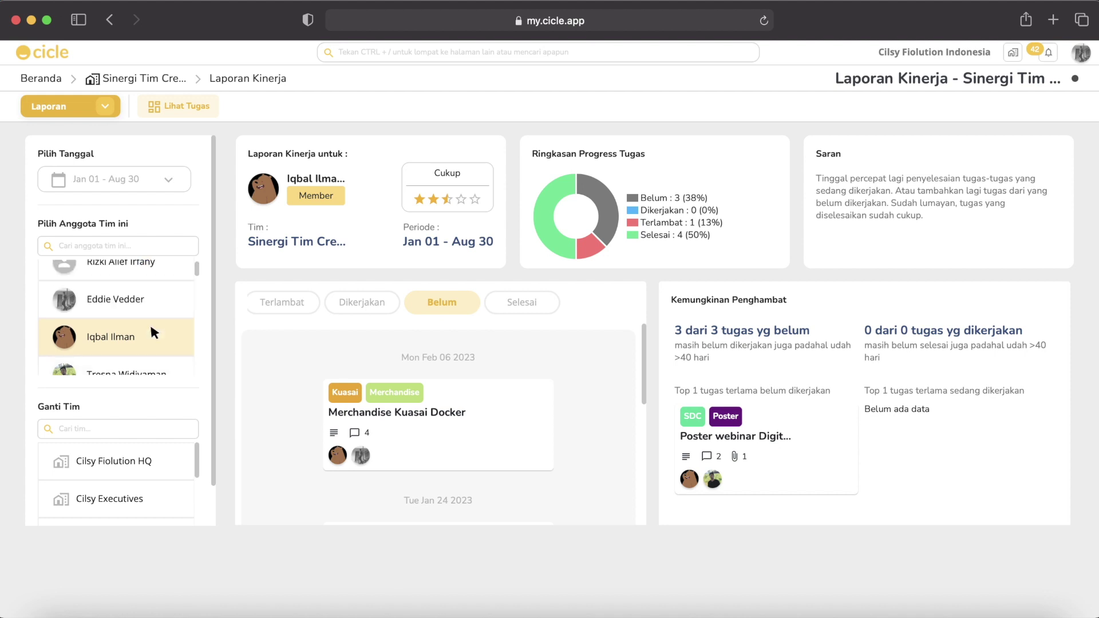
pyautogui.scroll(-2, 152, 328)
pyautogui.scroll(1, 150, 322)
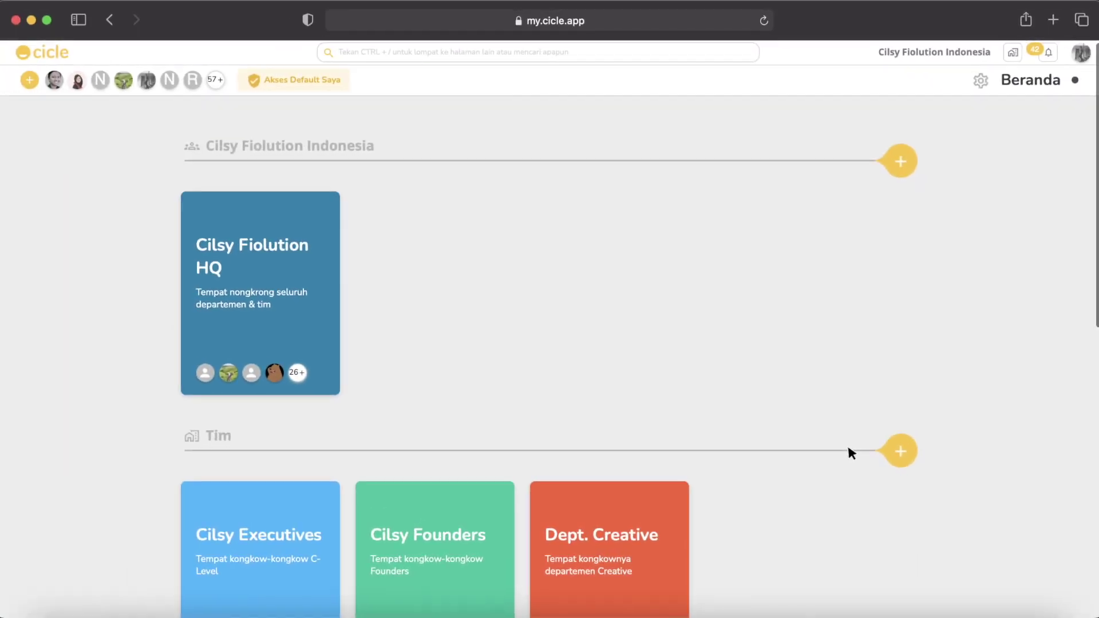
# - Open the Sinergi Tim Creative Design project and look across the columns of its Tugas board
pyautogui.scroll(-7, 832, 394)
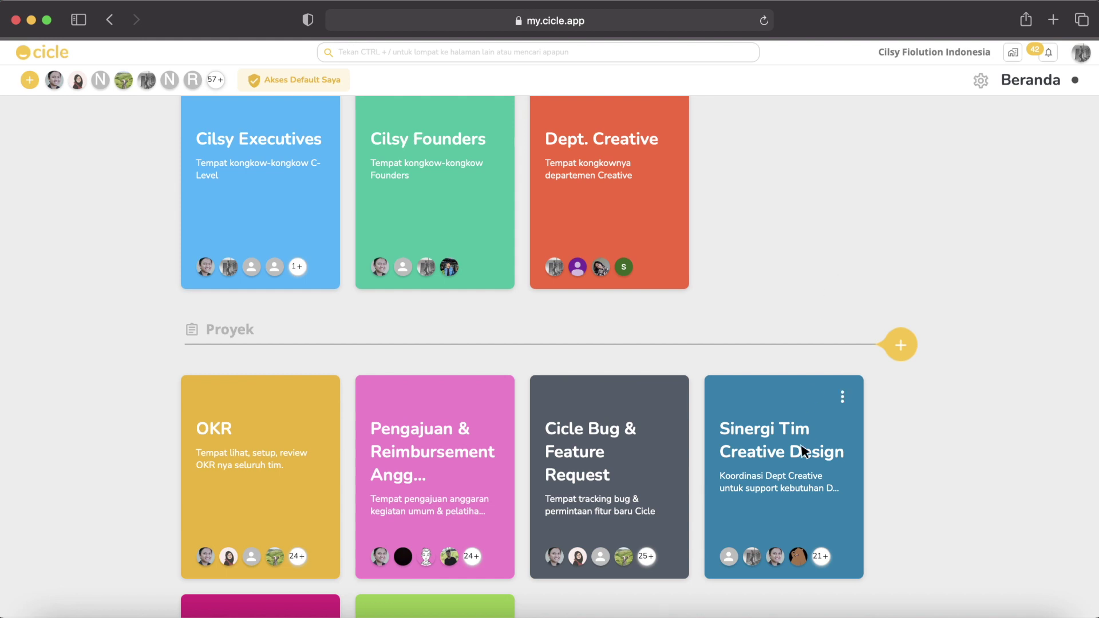
pyautogui.click(802, 507)
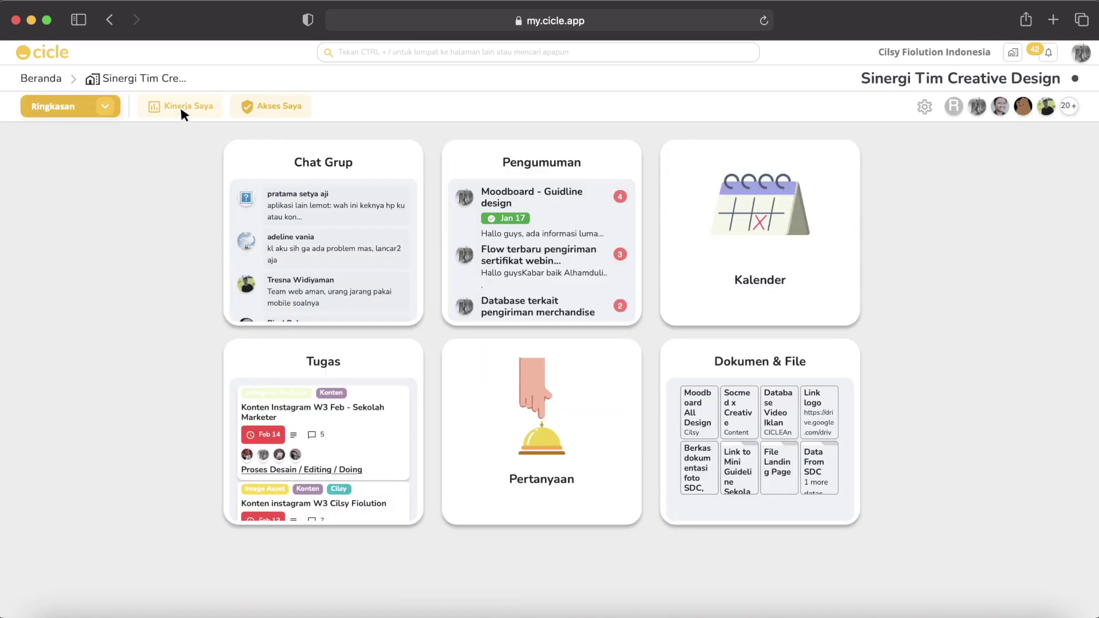
pyautogui.click(378, 456)
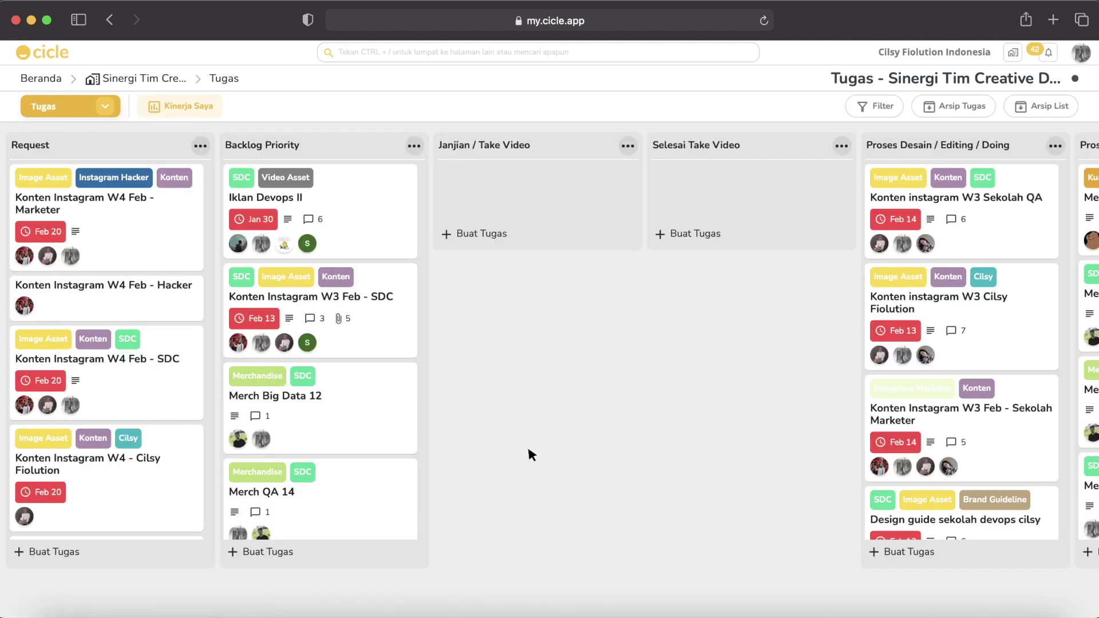
pyautogui.hscroll(5, 528, 452)
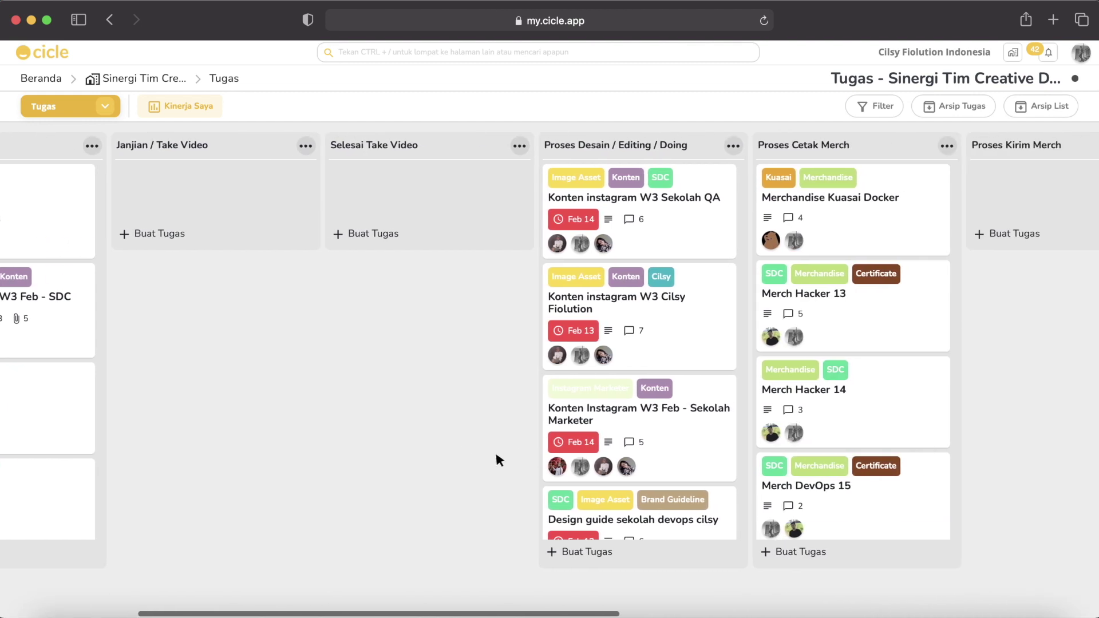
pyautogui.hscroll(-5, 496, 458)
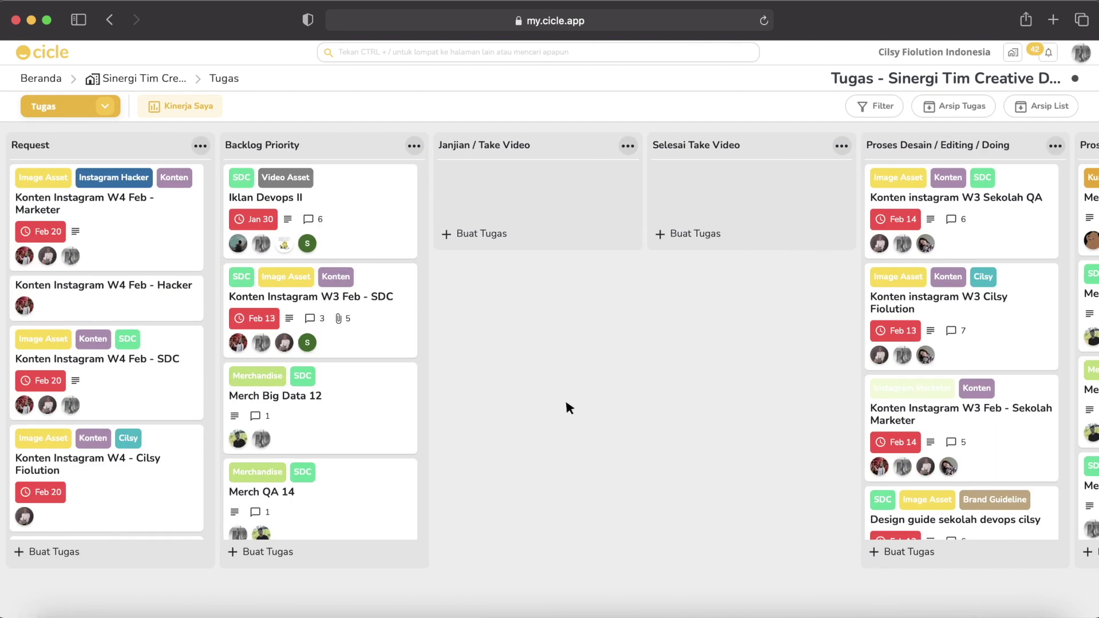
# - Open the personal performance report for the project and view its Dikerjakan and Belum task lists
pyautogui.click(175, 109)
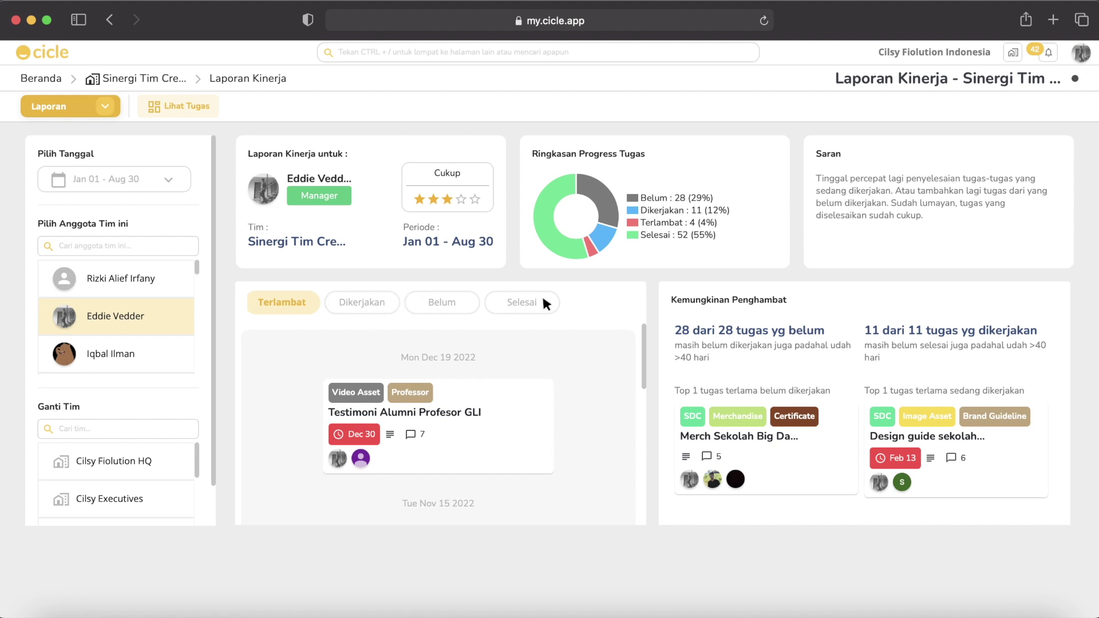
pyautogui.click(373, 303)
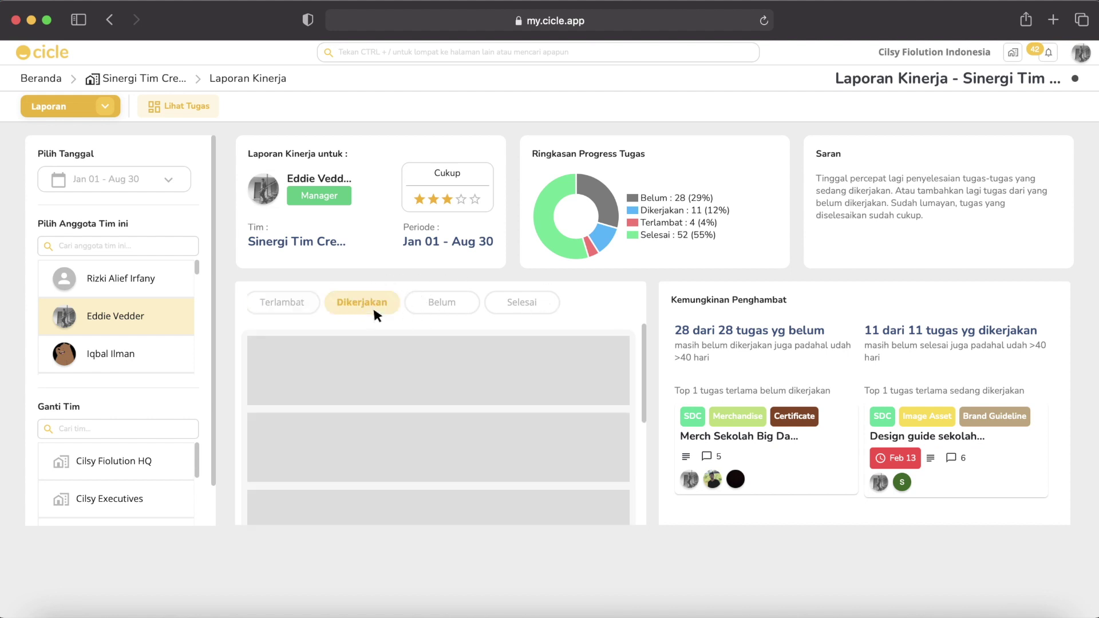
pyautogui.click(464, 303)
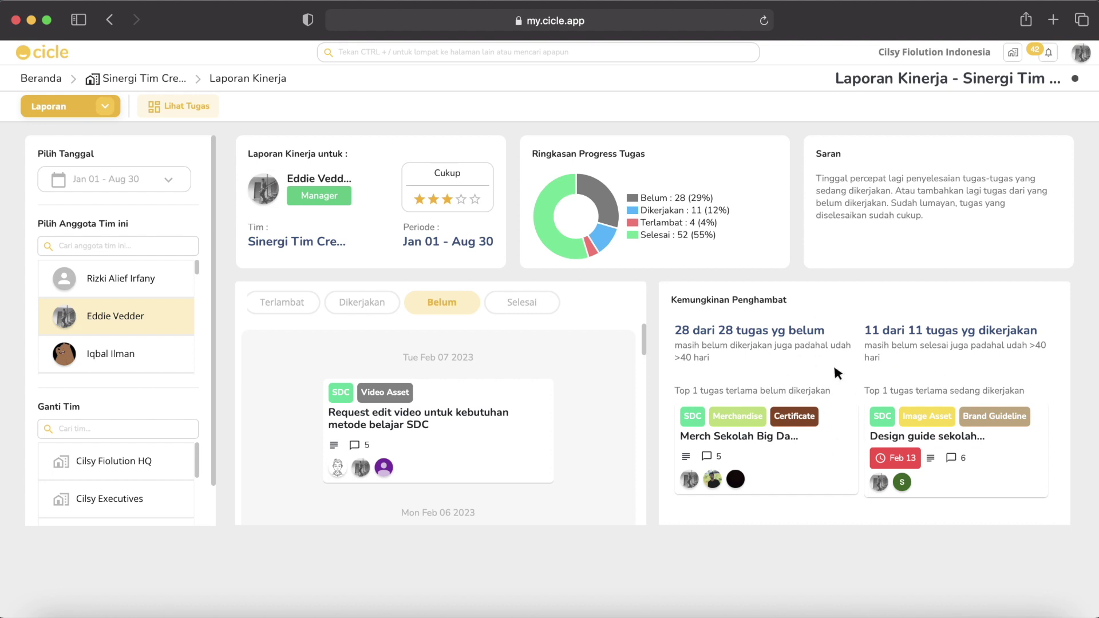
# - Open the performance report of the third team member in the member list and look through the neighbouring members
pyautogui.click(110, 354)
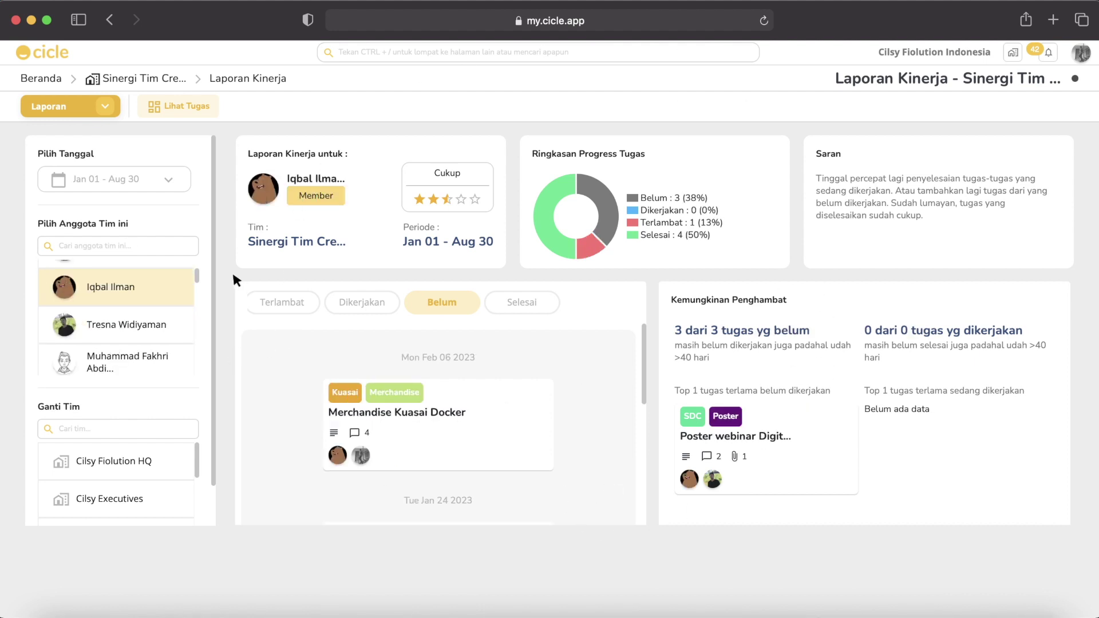
pyautogui.scroll(1, 152, 332)
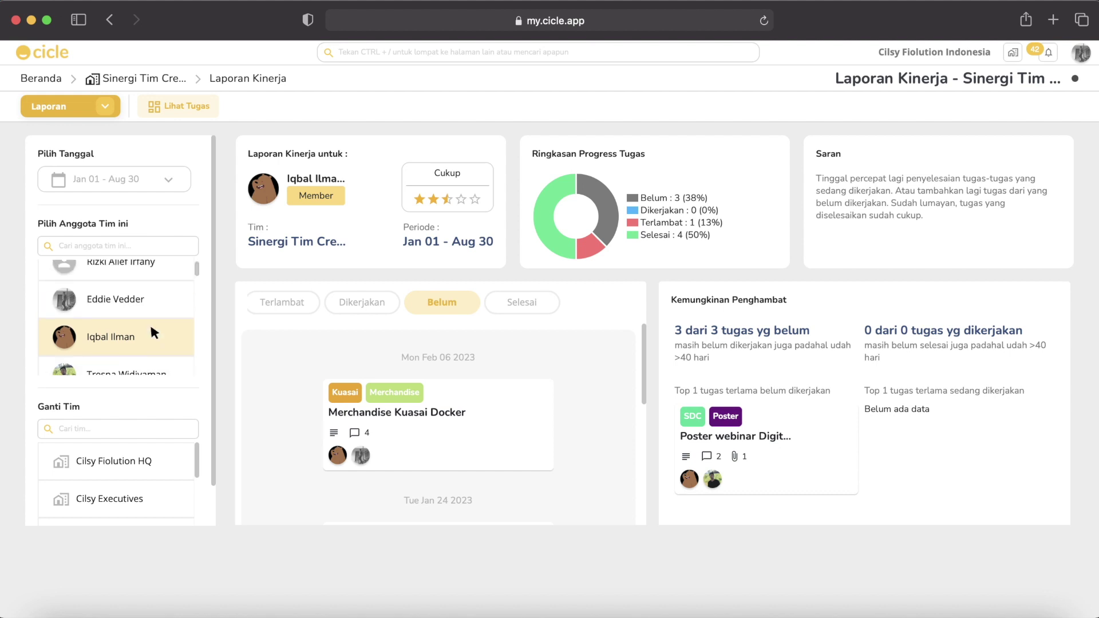
pyautogui.scroll(-2, 152, 329)
pyautogui.scroll(1, 152, 329)
pyautogui.scroll(1, 151, 329)
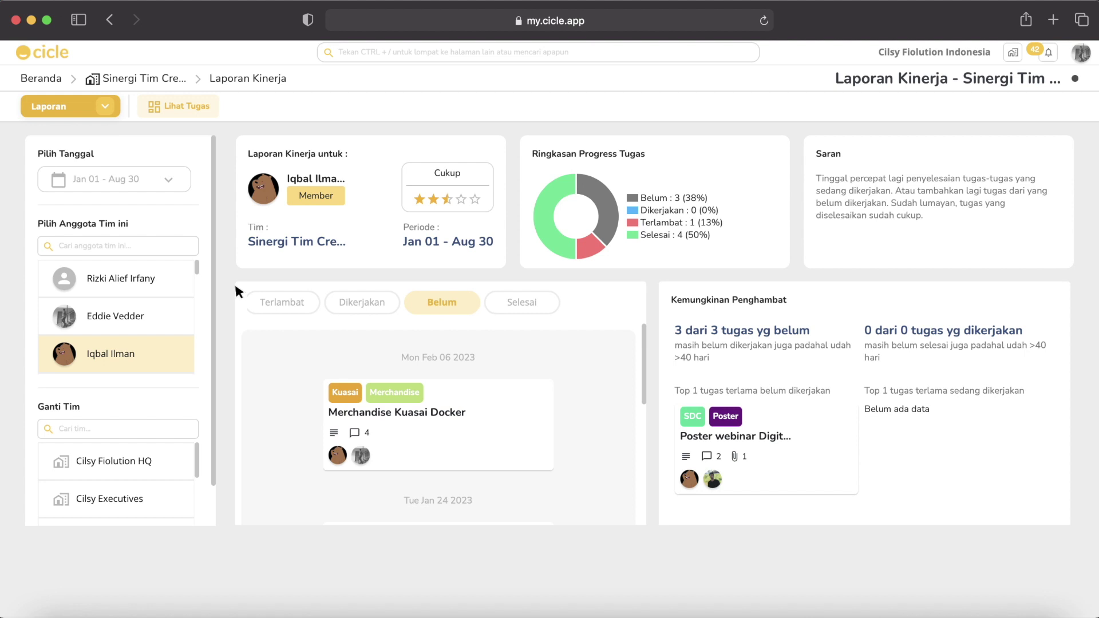
pyautogui.scroll(-1, 164, 318)
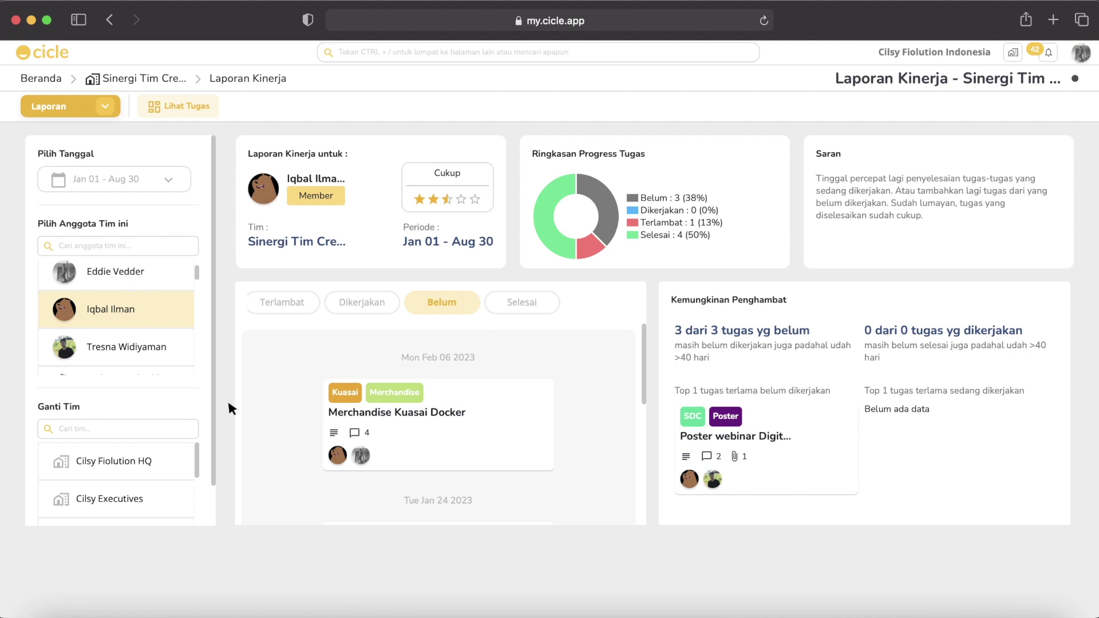
pyautogui.scroll(1, 174, 268)
# - Select a member further down the team list and examine the segments of that member's task progress chart
pyautogui.scroll(-3, 151, 314)
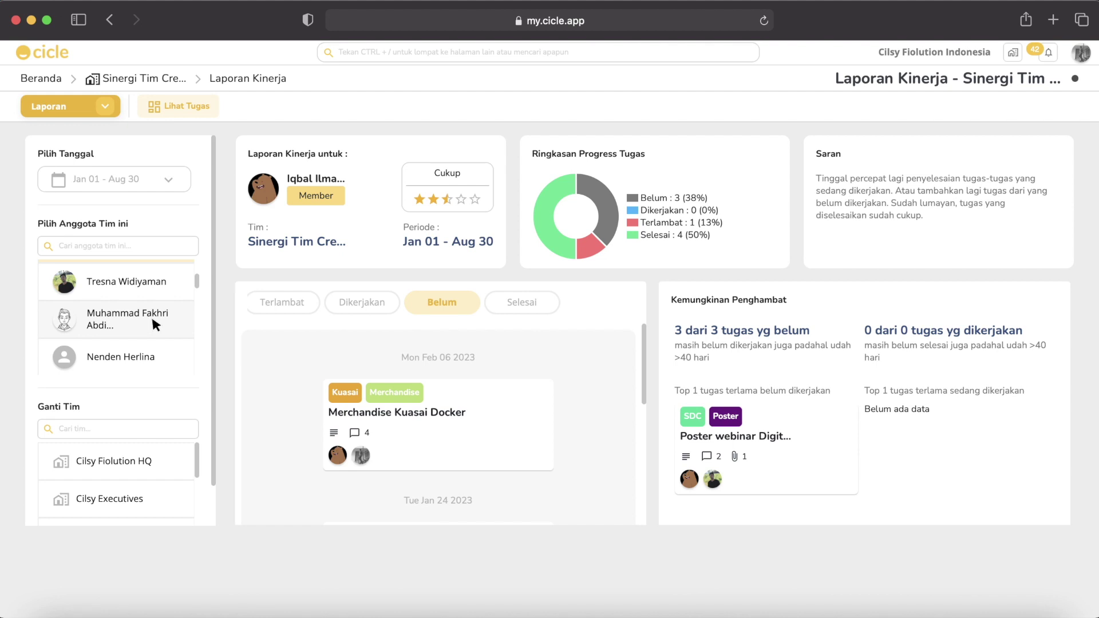
pyautogui.scroll(-10, 153, 324)
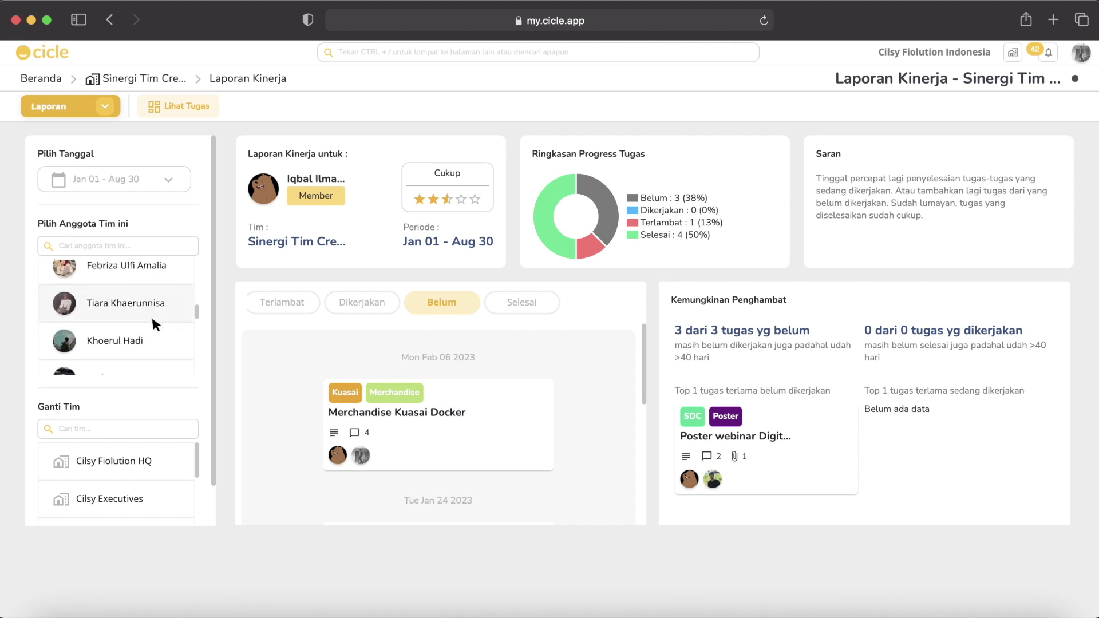
pyautogui.scroll(2, 153, 320)
pyautogui.scroll(-2, 153, 320)
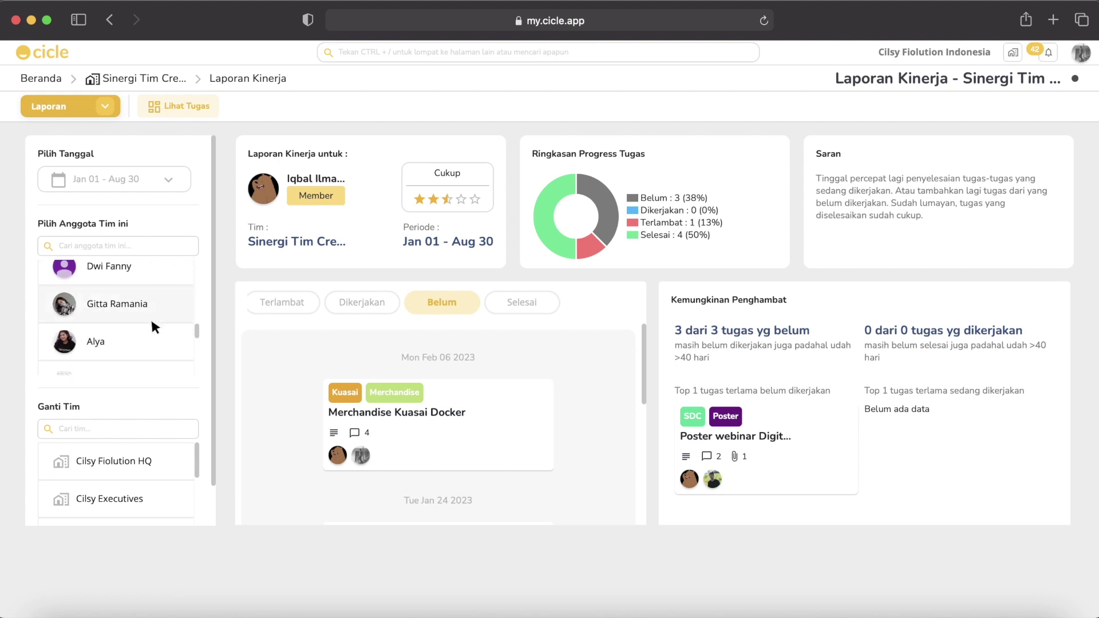
pyautogui.click(138, 312)
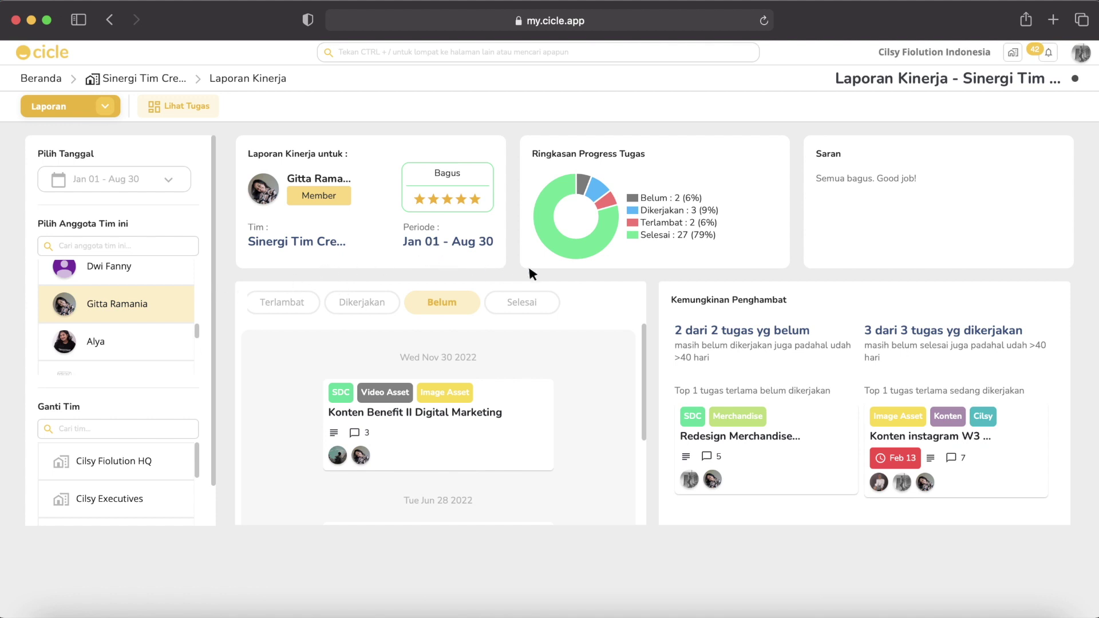
pyautogui.moveTo(601, 245)
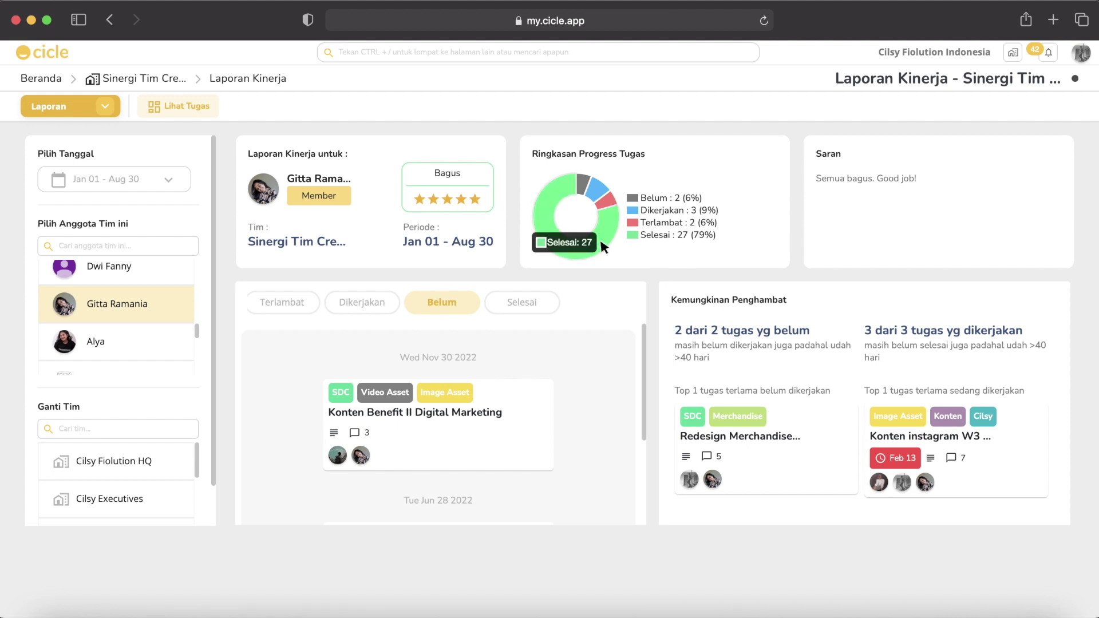
pyautogui.moveTo(609, 206)
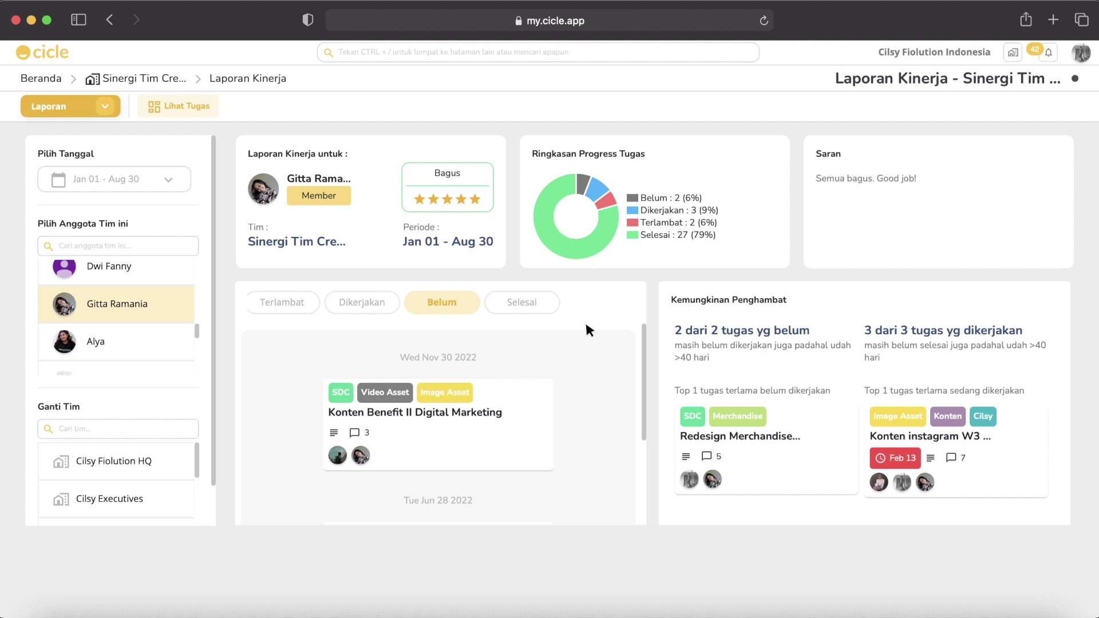
# - List the selected member's Terlambat tasks and open the card "Redesign Merchandise Sekolah Big Data"
pyautogui.click(302, 303)
pyautogui.scroll(-3, 500, 374)
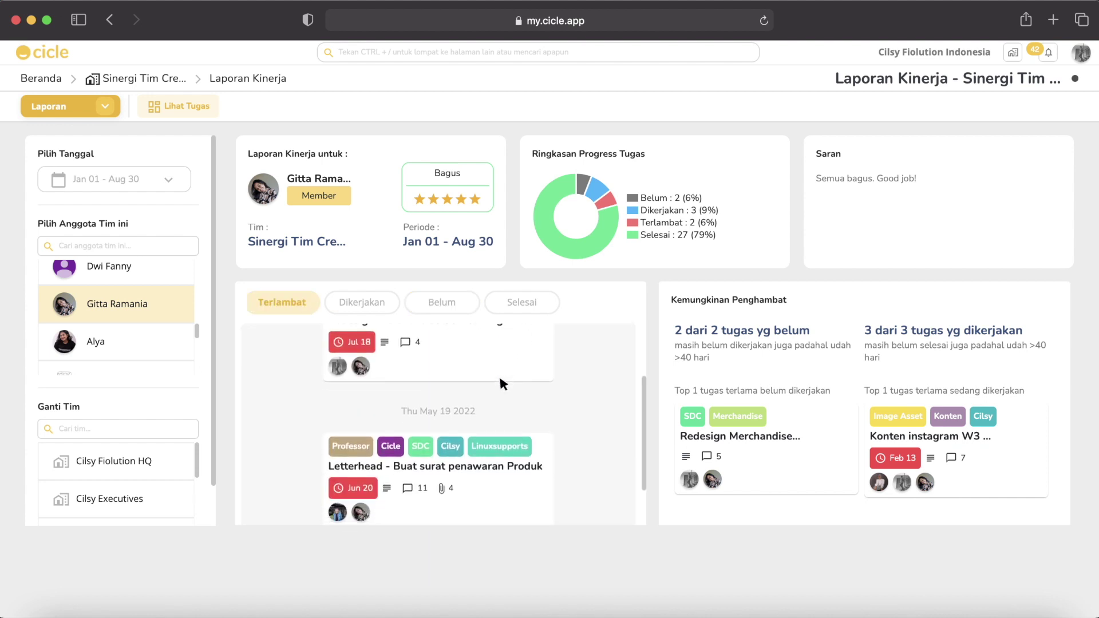
pyautogui.scroll(3, 499, 373)
pyautogui.scroll(-1, 500, 382)
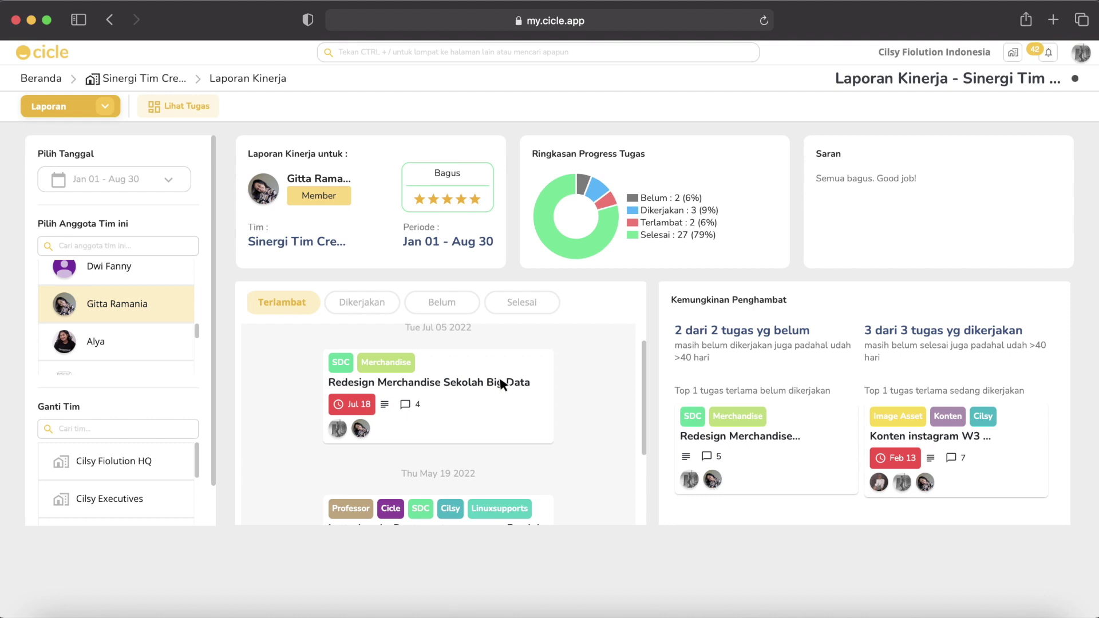
pyautogui.click(501, 383)
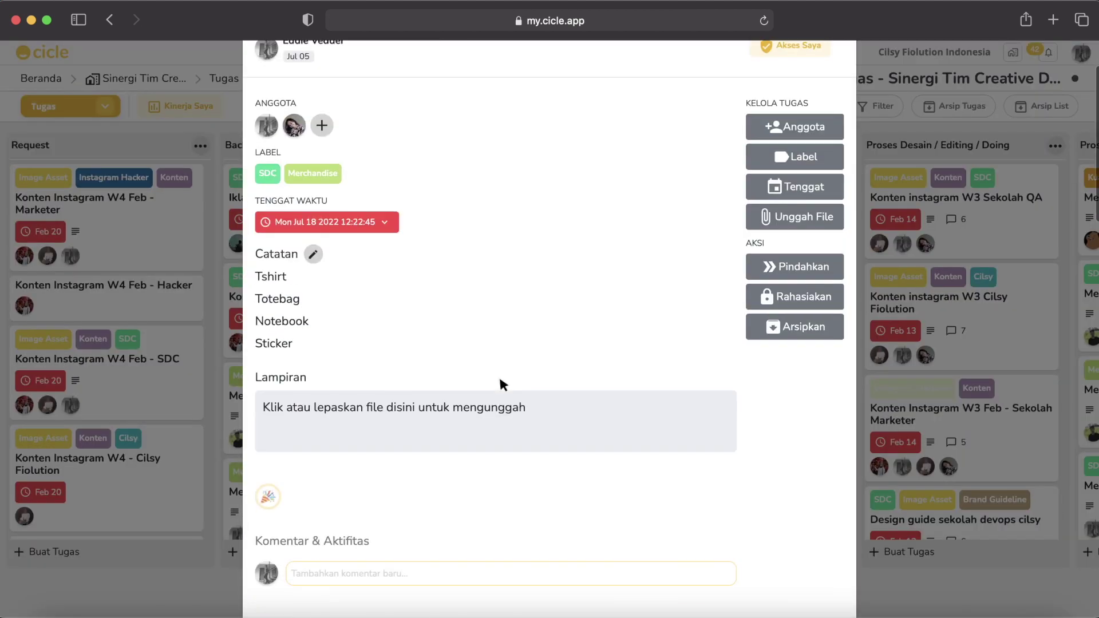
# - Post the comment "Segera di selesaikan karna sudah lewat deadline" on the overdue card and return to the performance report
pyautogui.scroll(-4, 499, 379)
pyautogui.click(488, 480)
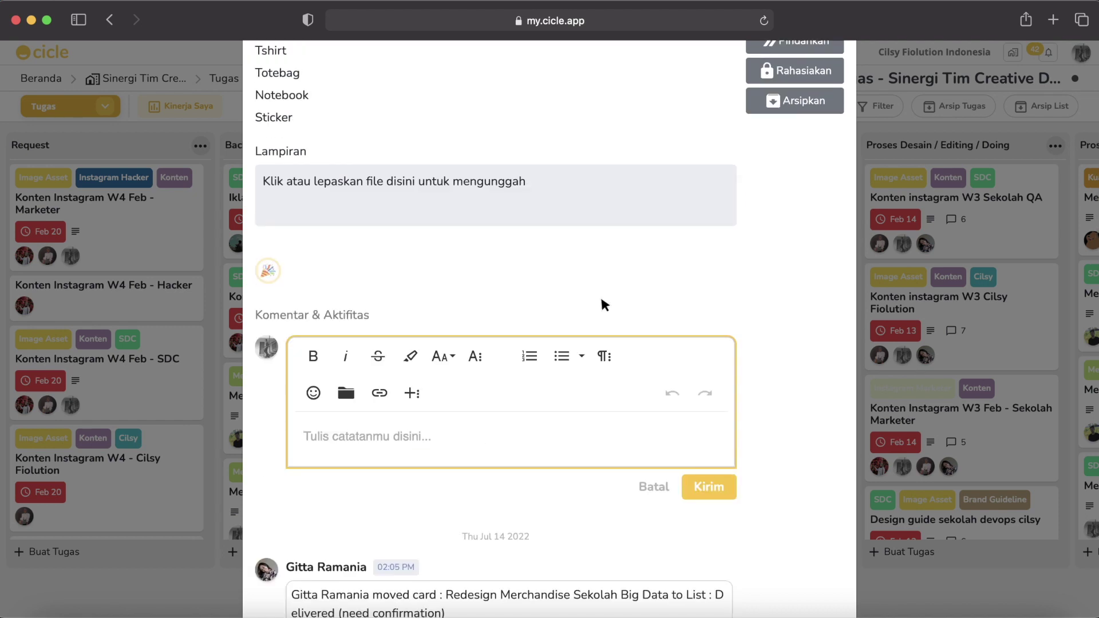
pyautogui.write('Segera di sel')
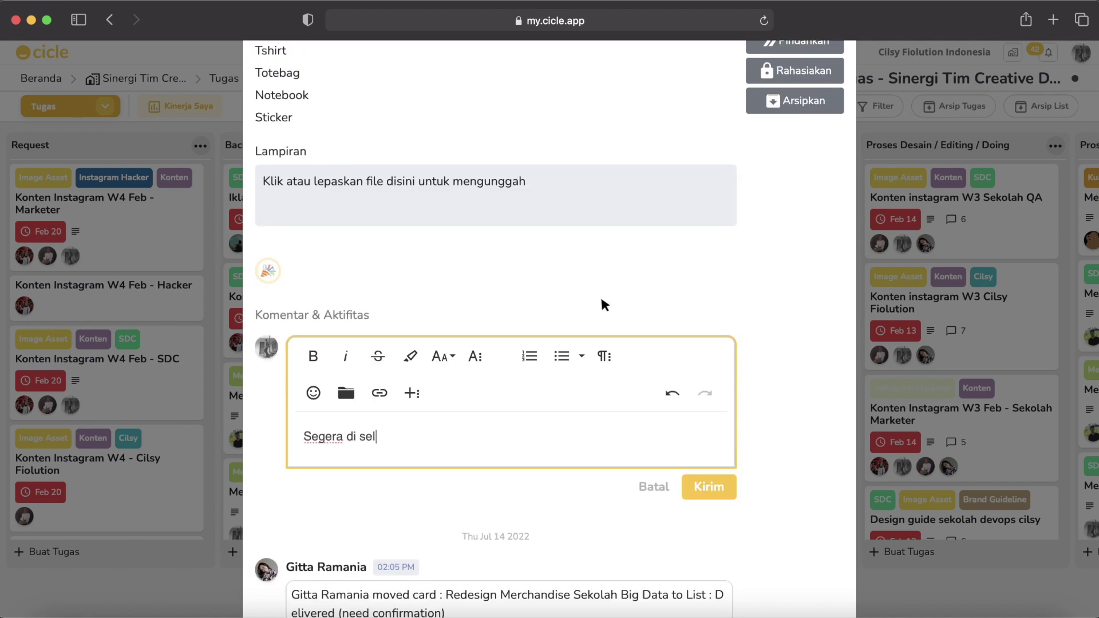
pyautogui.write('esaikan karna sudah')
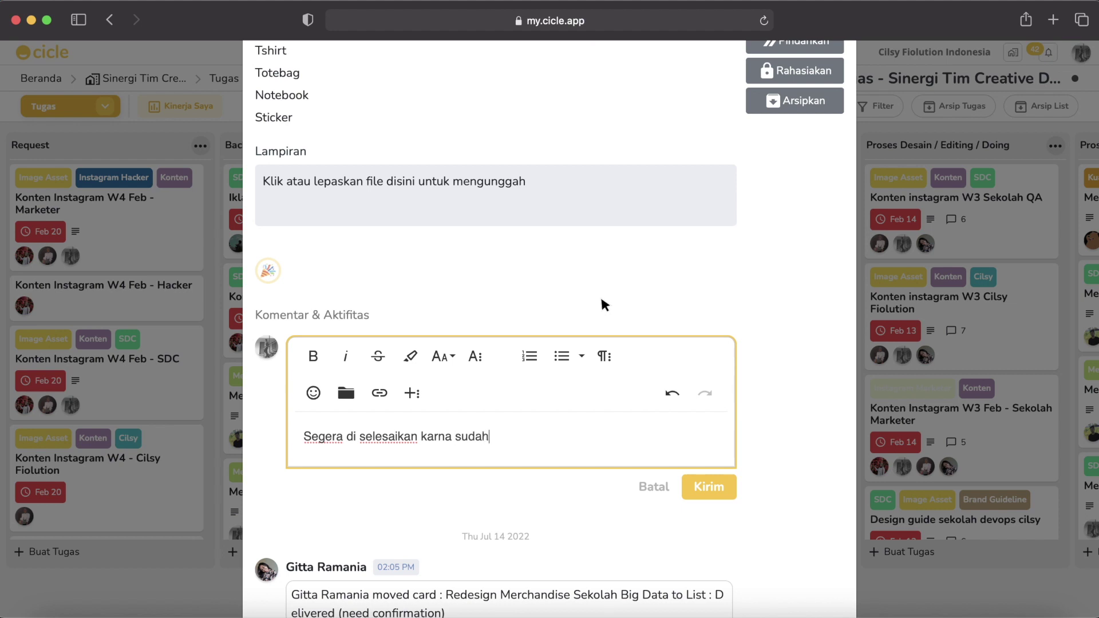
pyautogui.write(' lewat deadline')
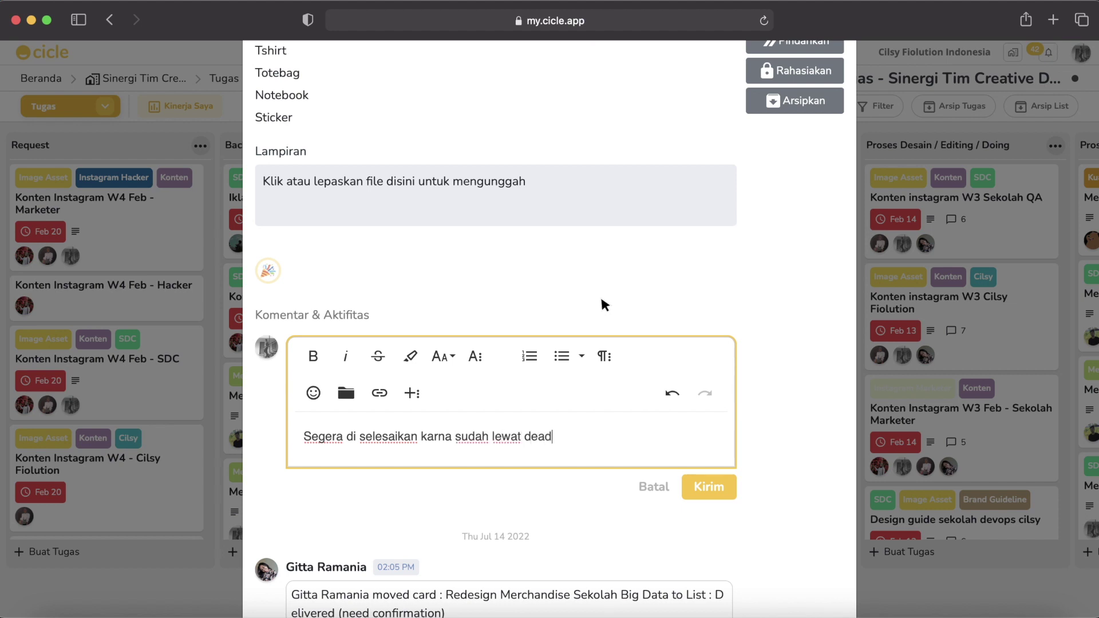
pyautogui.click(699, 477)
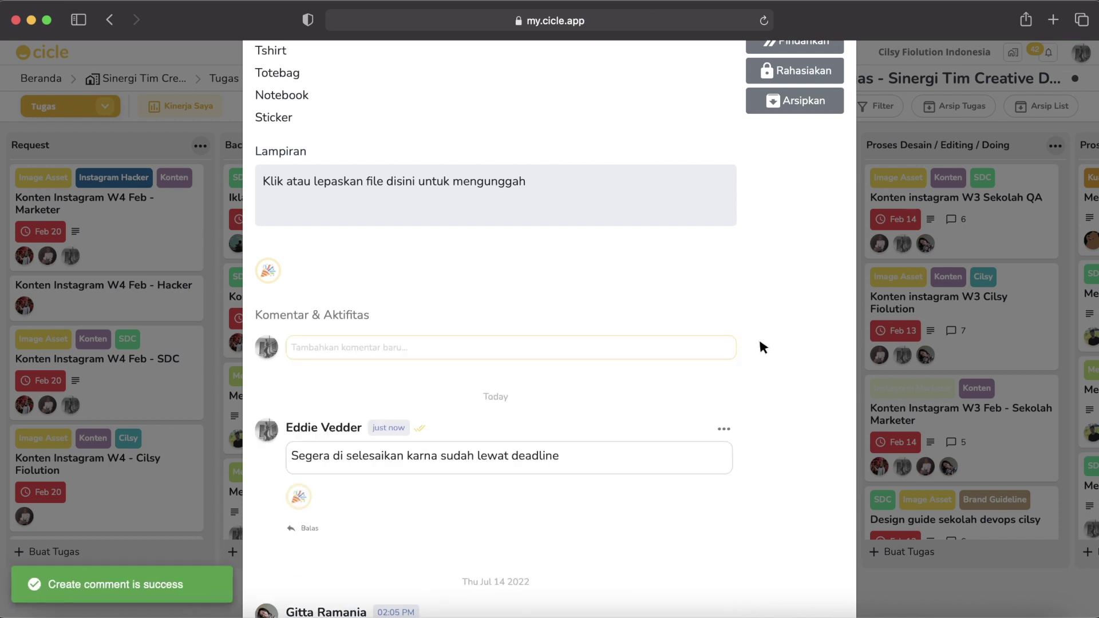
pyautogui.click(839, 85)
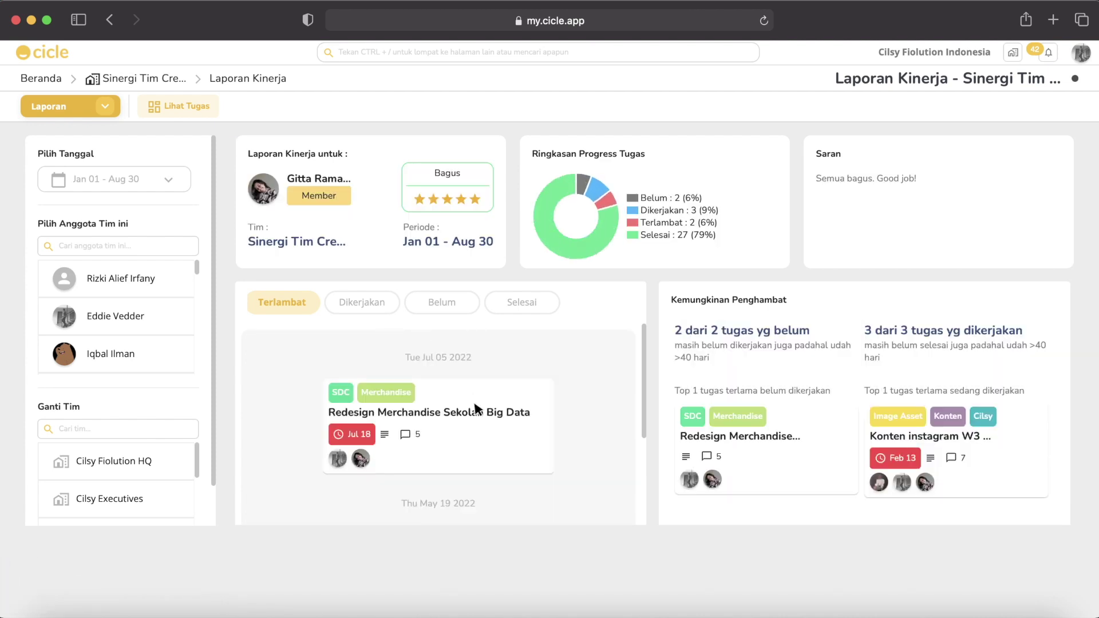
# - Review the member's Terlambat tasks again, and look through the Dikerjakan task list to its end
pyautogui.scroll(-3, 473, 400)
pyautogui.scroll(3, 473, 400)
pyautogui.scroll(-2, 412, 352)
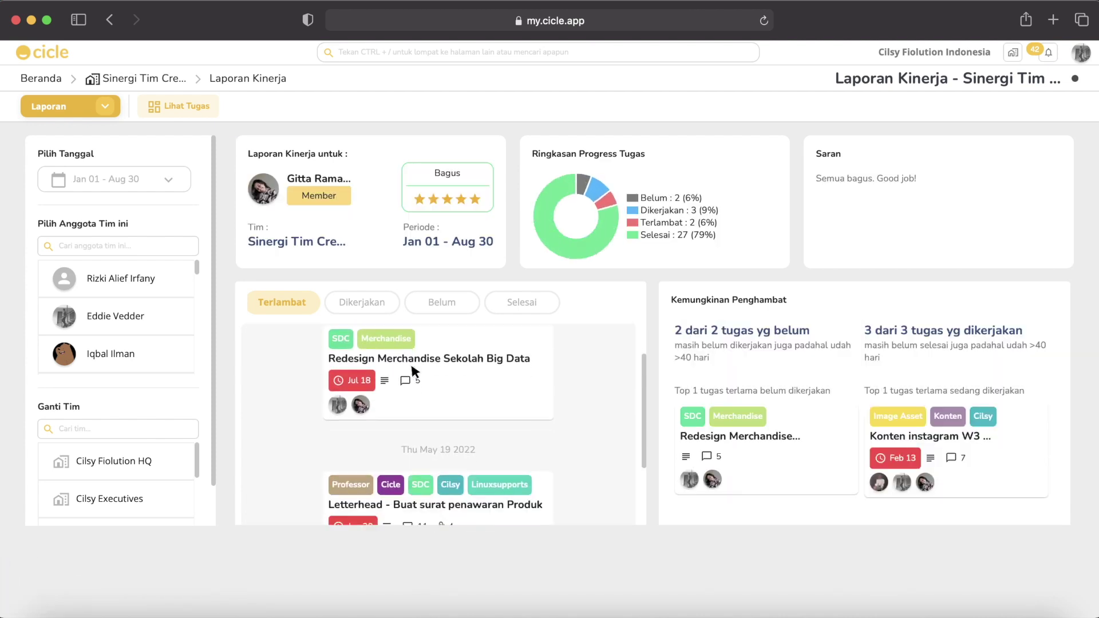
pyautogui.click(380, 297)
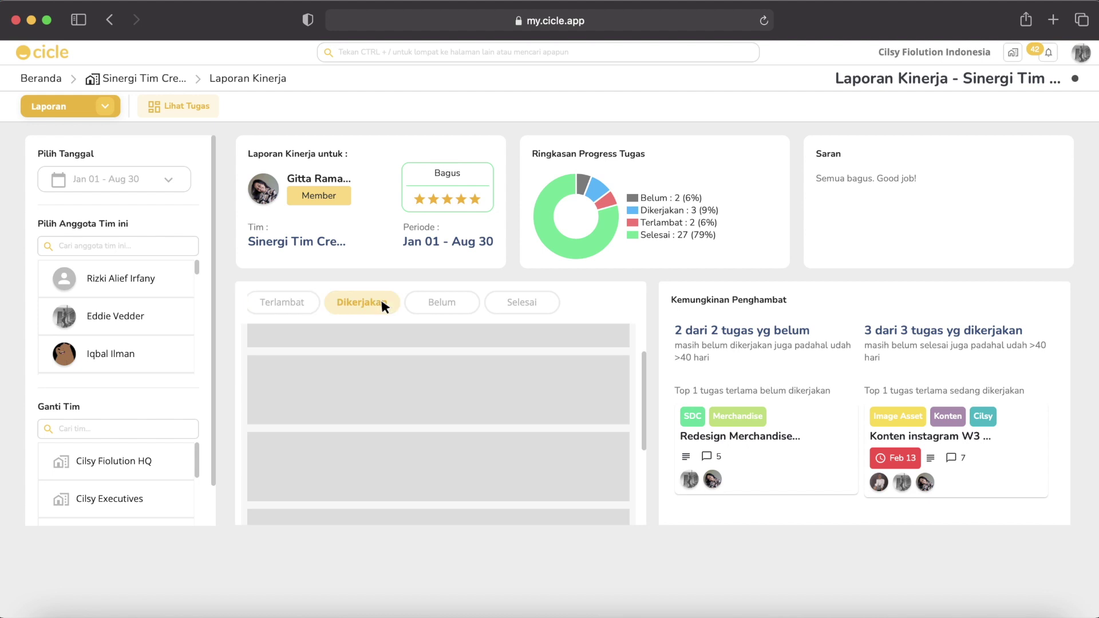
pyautogui.scroll(2, 436, 403)
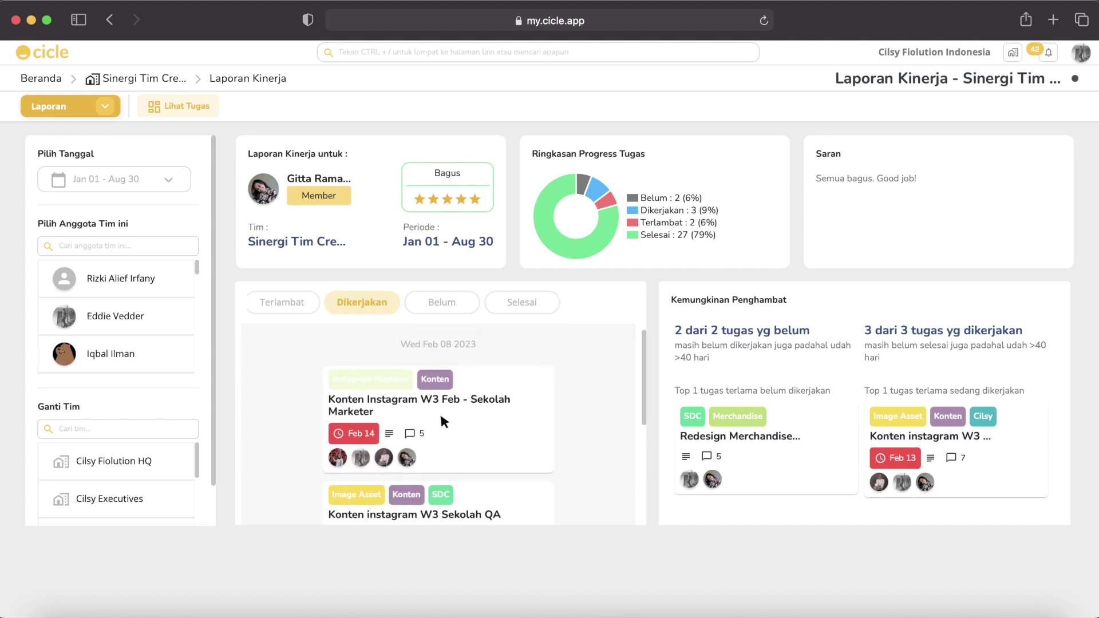
pyautogui.scroll(-5, 444, 412)
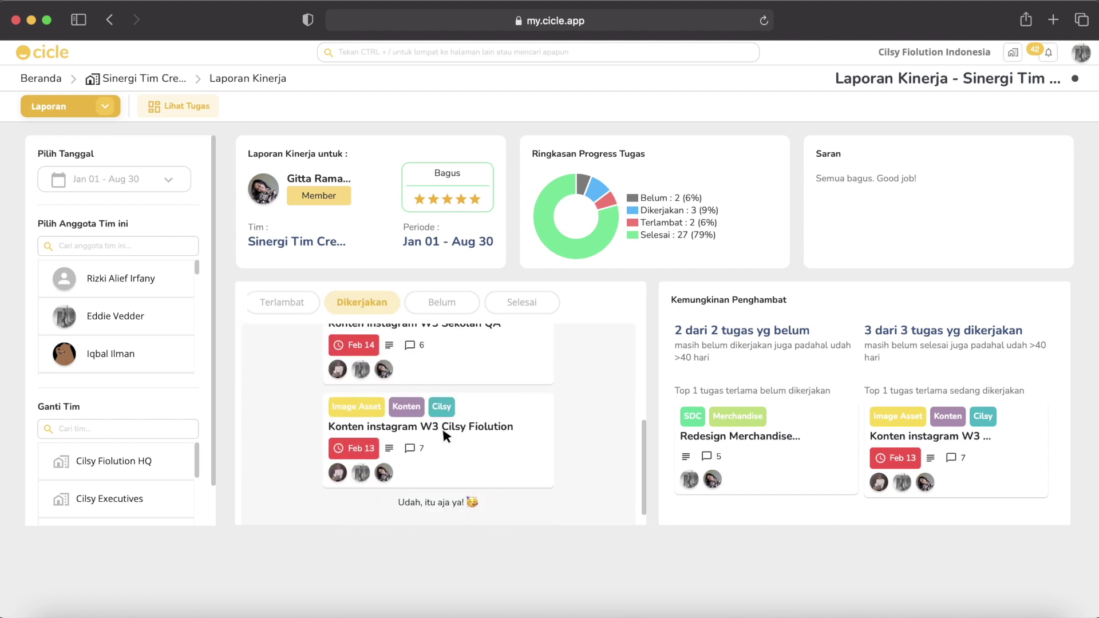
# - Return to the start of the Dikerjakan list, and look through the selected member's Belum tasks
pyautogui.scroll(5, 453, 383)
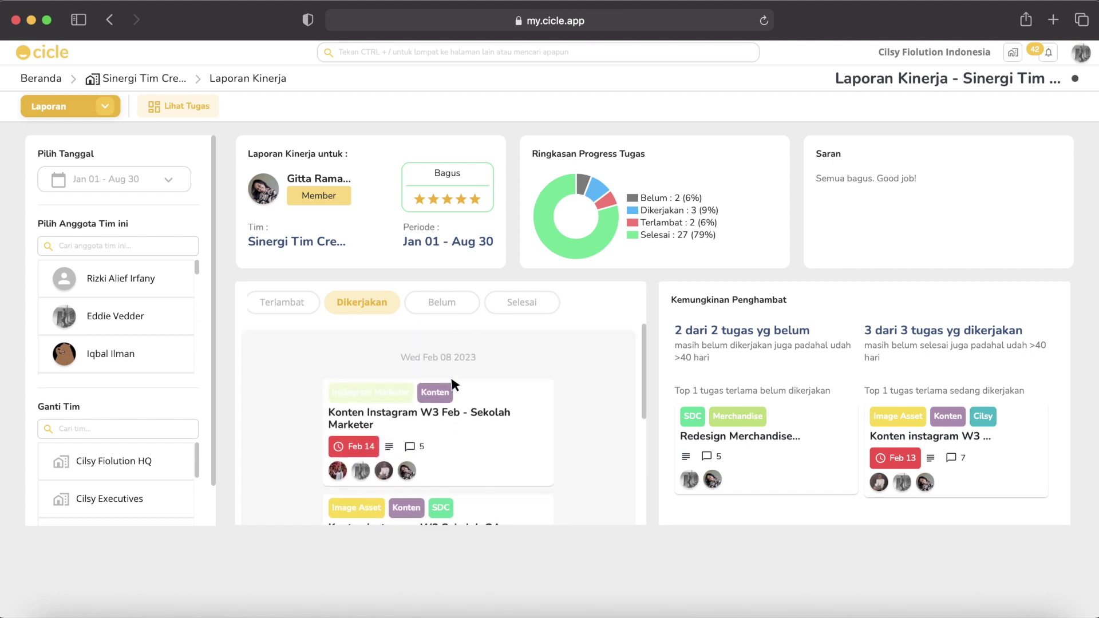
pyautogui.click(443, 306)
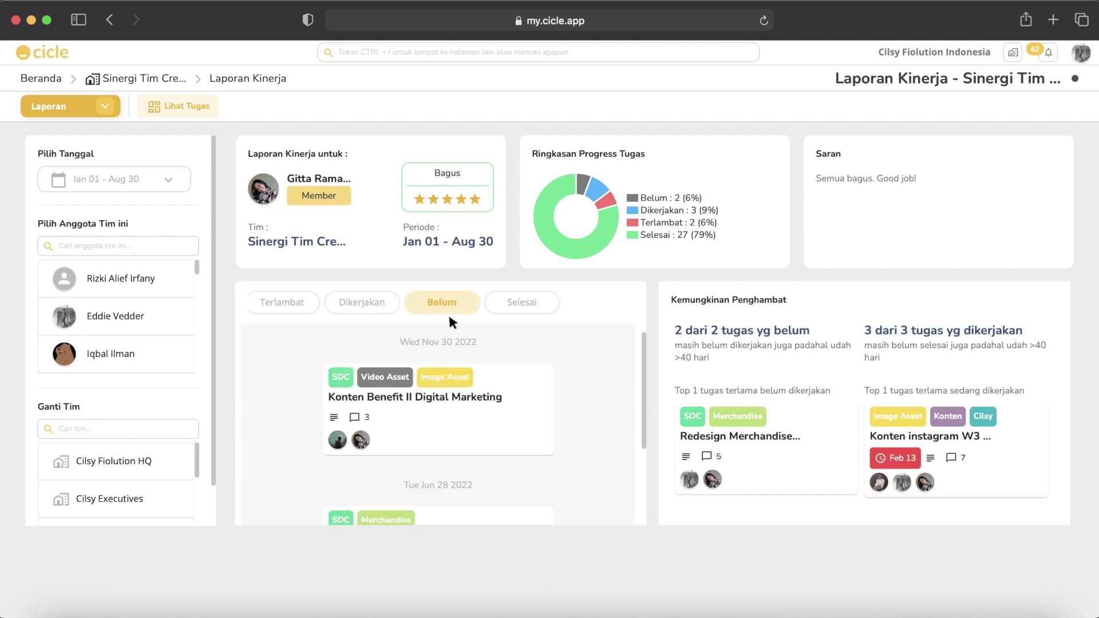
pyautogui.scroll(-3, 458, 395)
pyautogui.scroll(3, 459, 397)
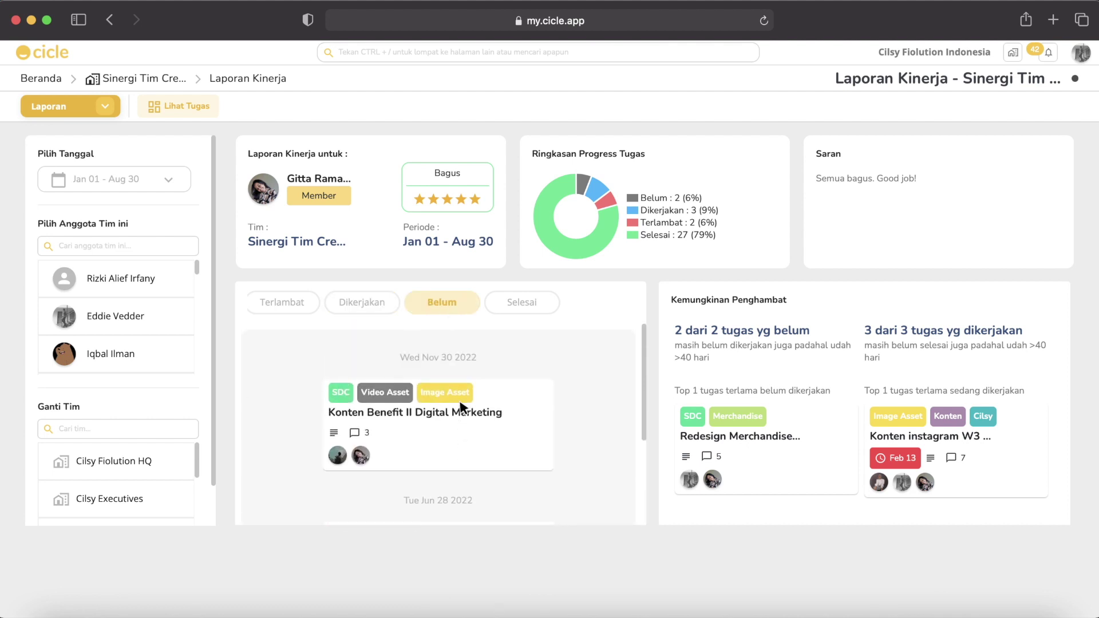
# - List the selected member's Selesai tasks and look through the completed cards from the newest to older ones and back
pyautogui.click(522, 302)
pyautogui.scroll(-3, 574, 360)
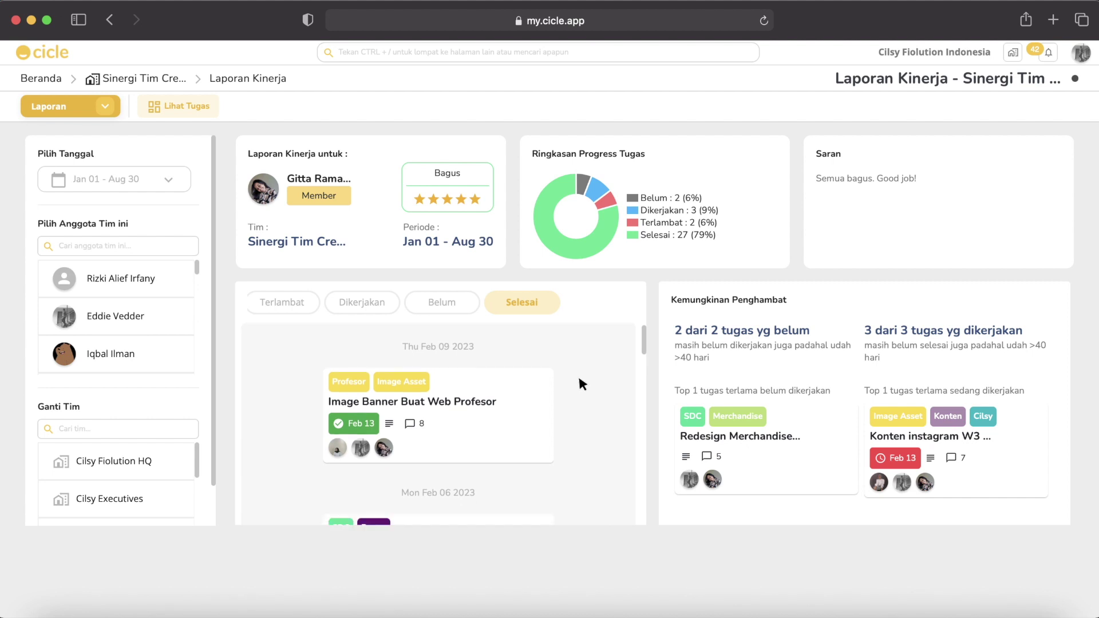
pyautogui.scroll(-2, 578, 373)
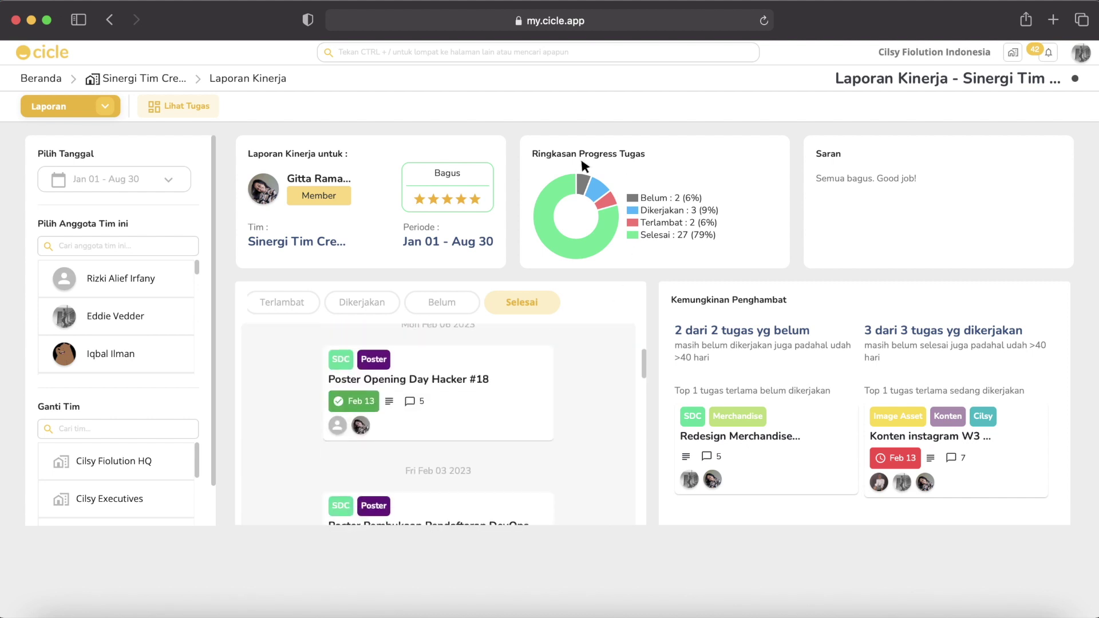
pyautogui.scroll(-9, 583, 392)
pyautogui.scroll(12, 583, 392)
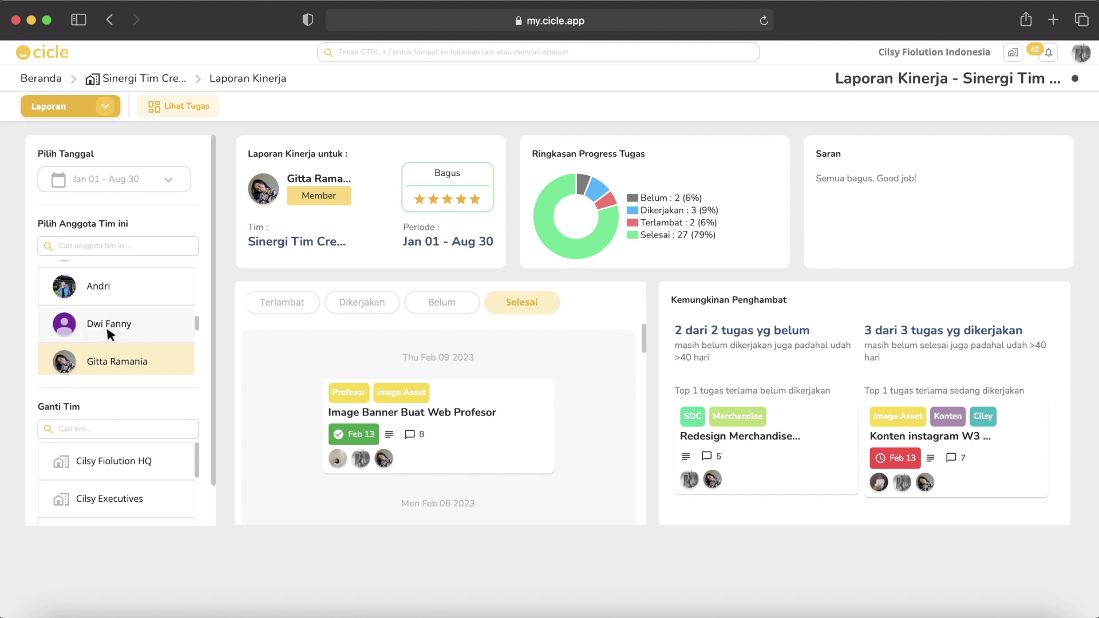
# - View the report of the member listed just before the current one, and review the Terlambat and Dikerjakan tasks of the team's manager
pyautogui.click(124, 319)
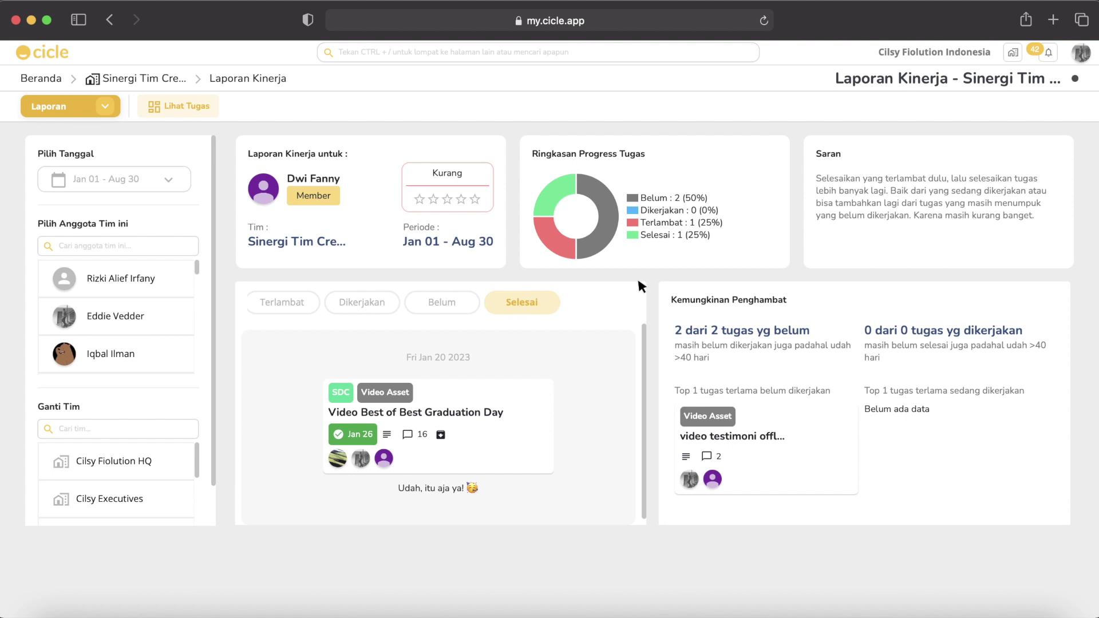
pyautogui.click(115, 316)
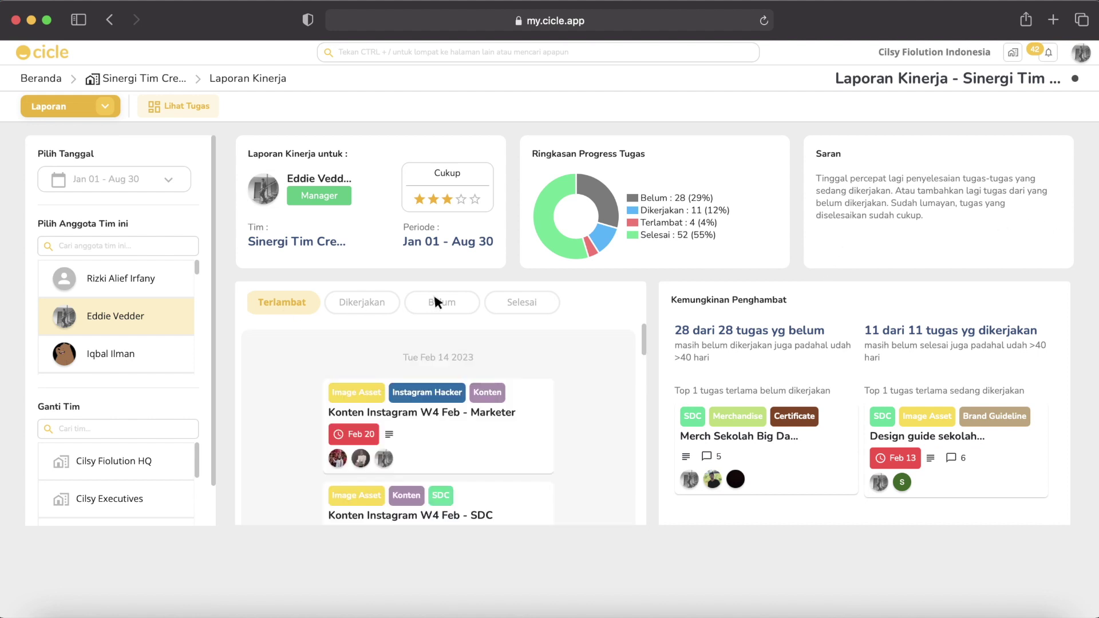
pyautogui.scroll(3, 435, 302)
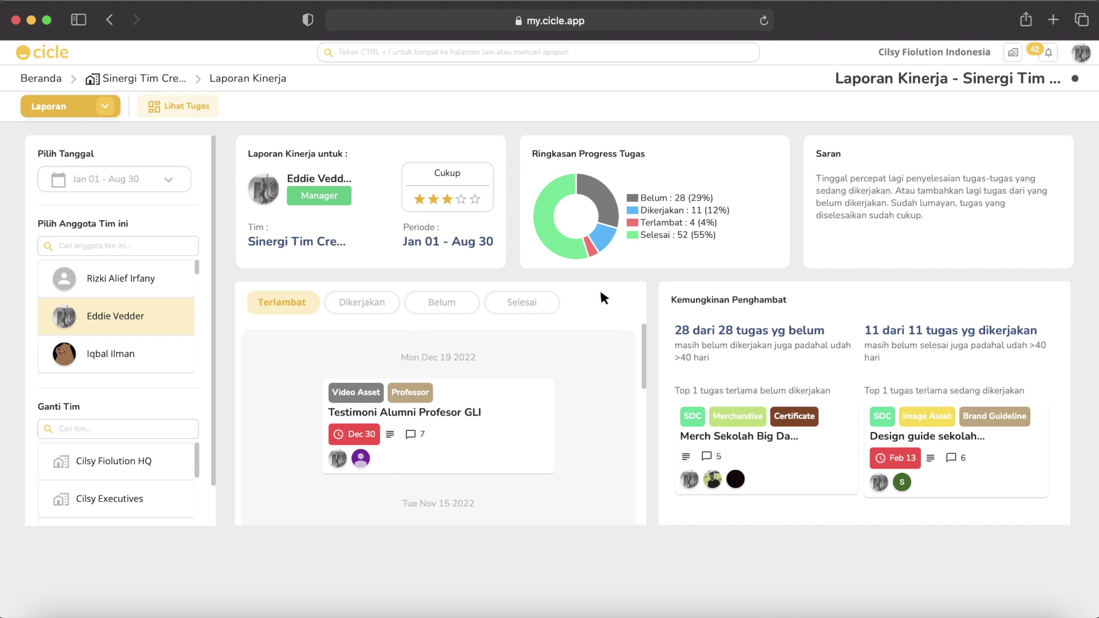
pyautogui.click(373, 305)
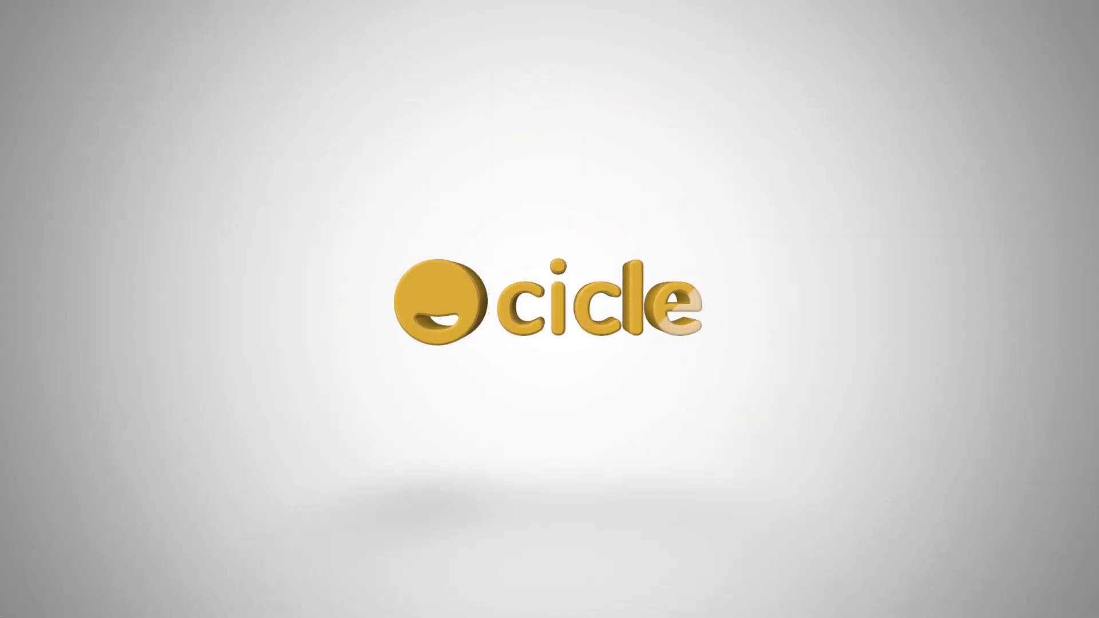